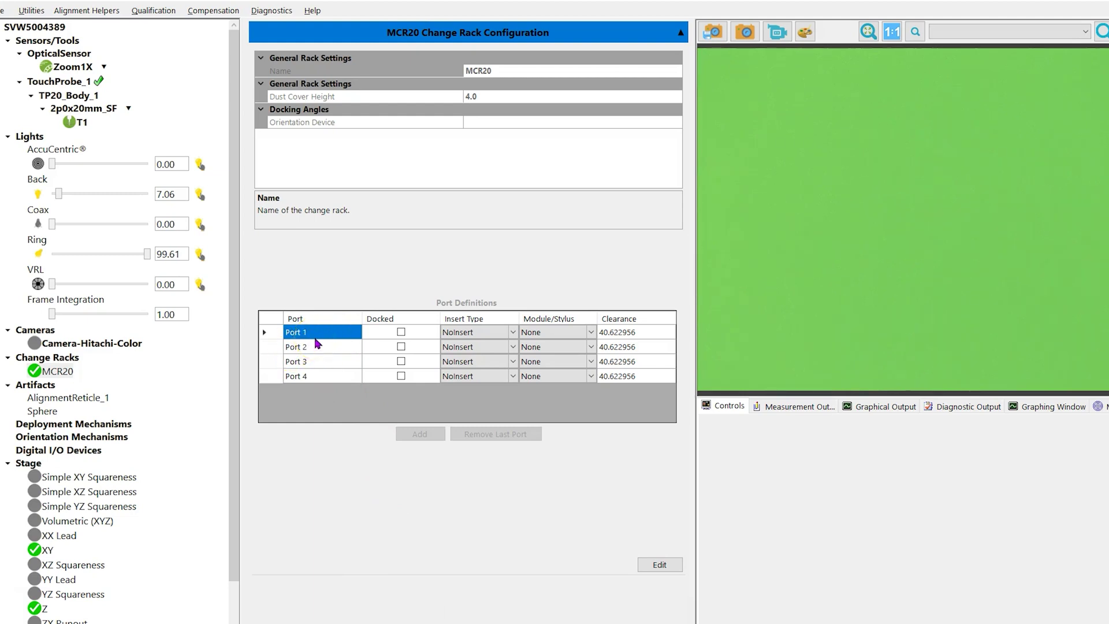
# - Start editing the MCR20 change rack configuration and assign the 2p0x20mm_SF stylus to Port 1
pyautogui.click(660, 566)
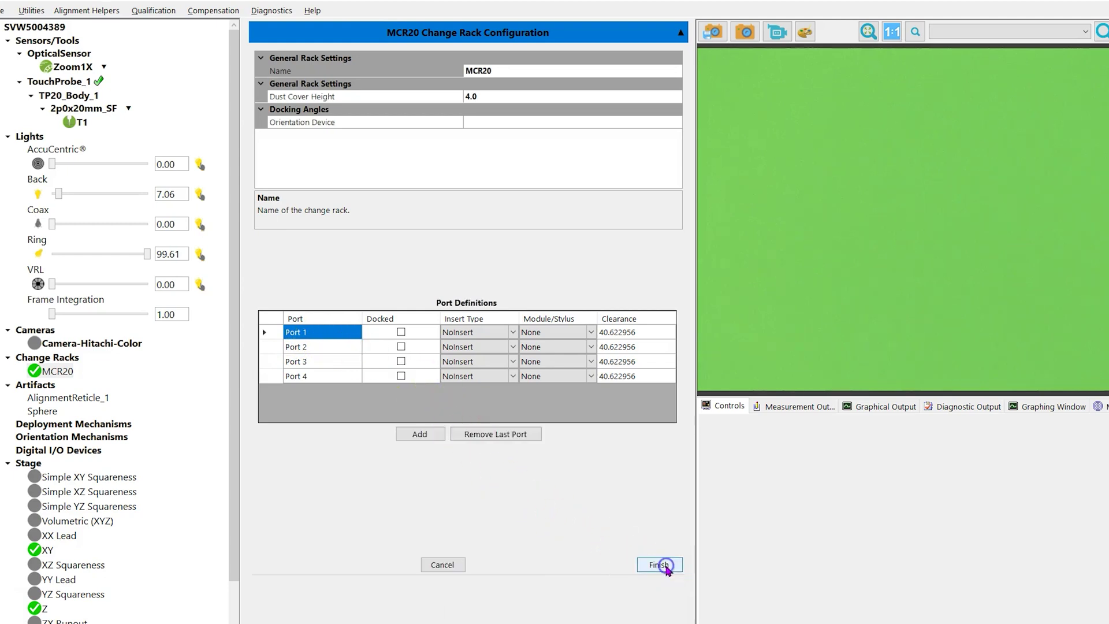
pyautogui.click(334, 338)
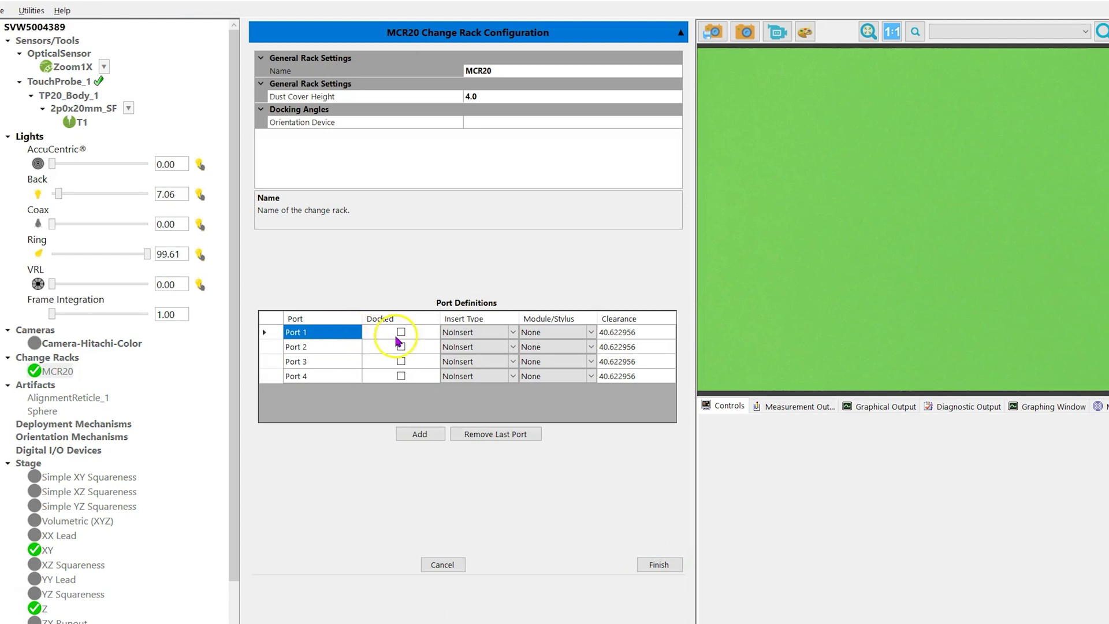
pyautogui.click(545, 327)
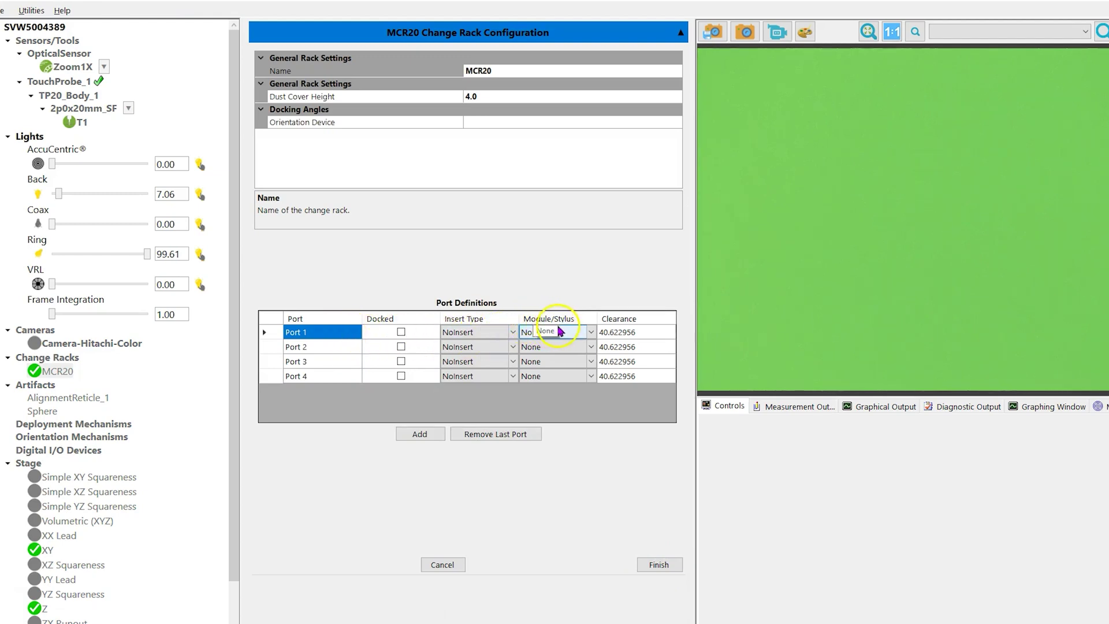
pyautogui.click(594, 337)
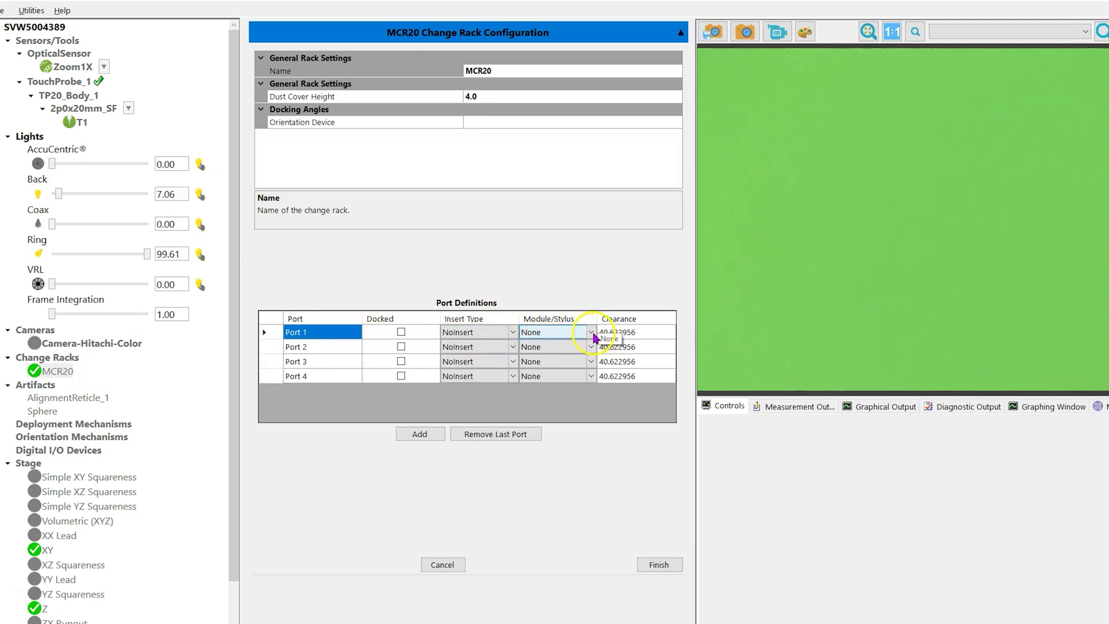
pyautogui.click(591, 333)
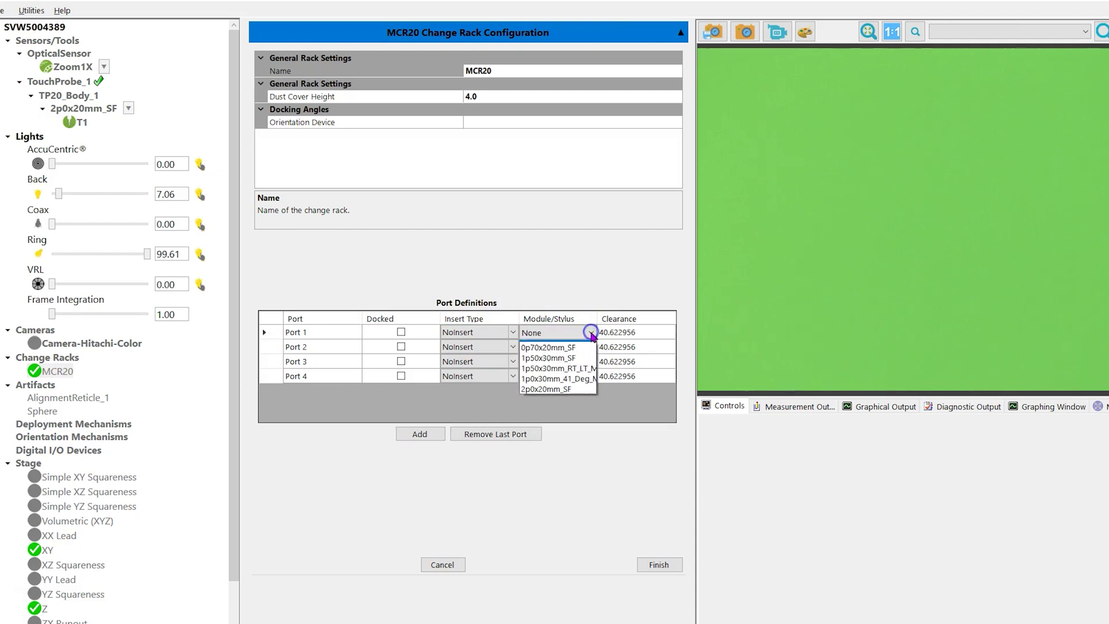
pyautogui.click(578, 402)
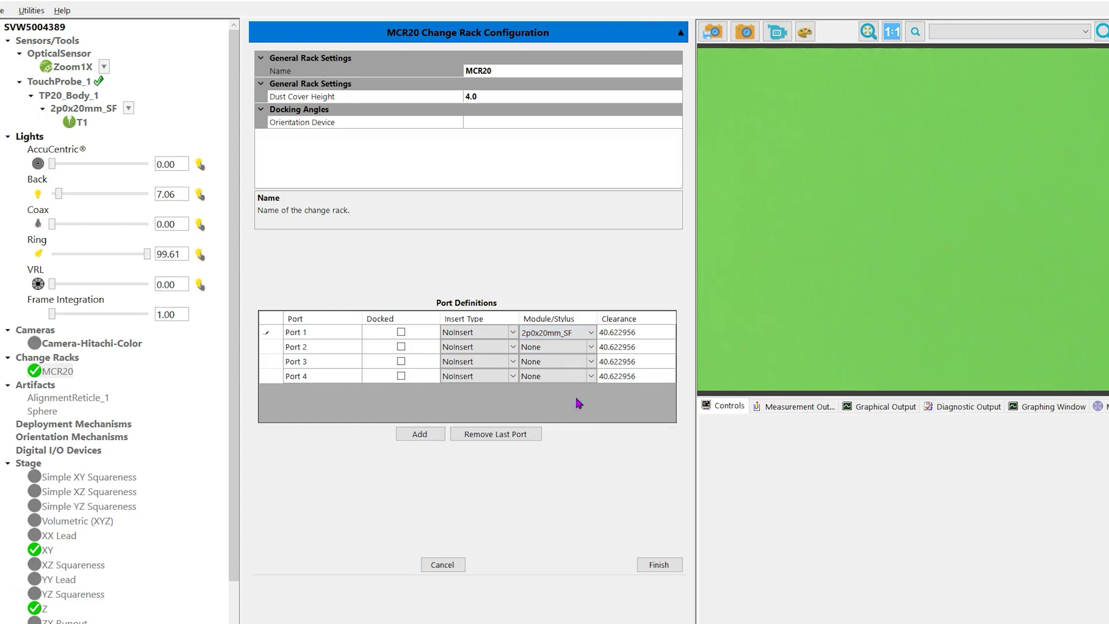
# - Set the Port 1 clearance of the MCR20 rack to 60
pyautogui.click(638, 324)
pyautogui.click(659, 567)
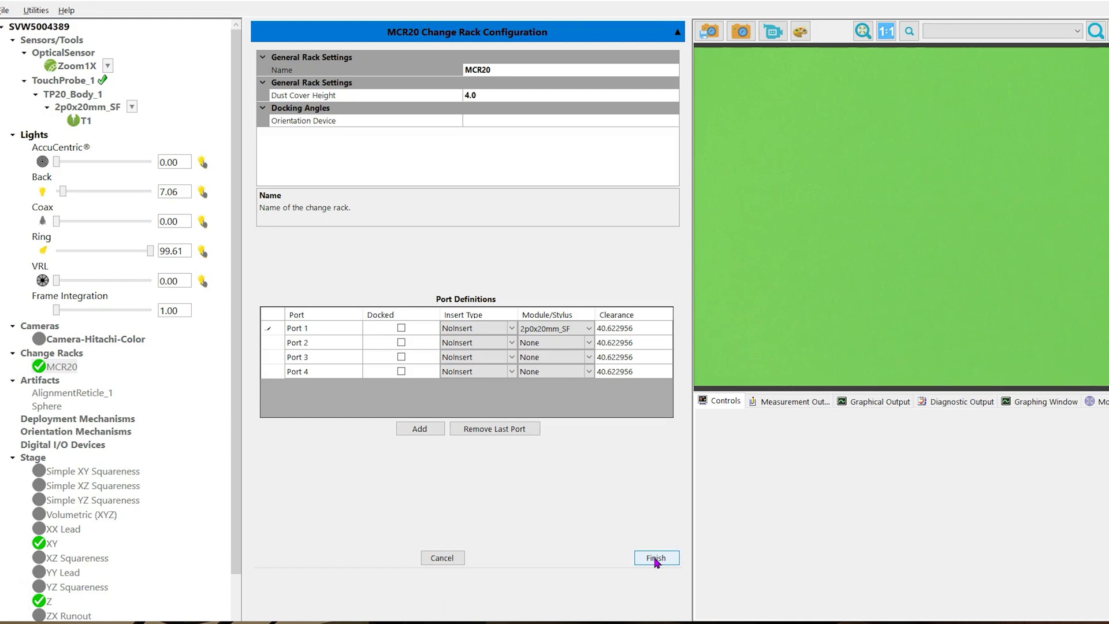
pyautogui.click(656, 559)
pyautogui.click(648, 328)
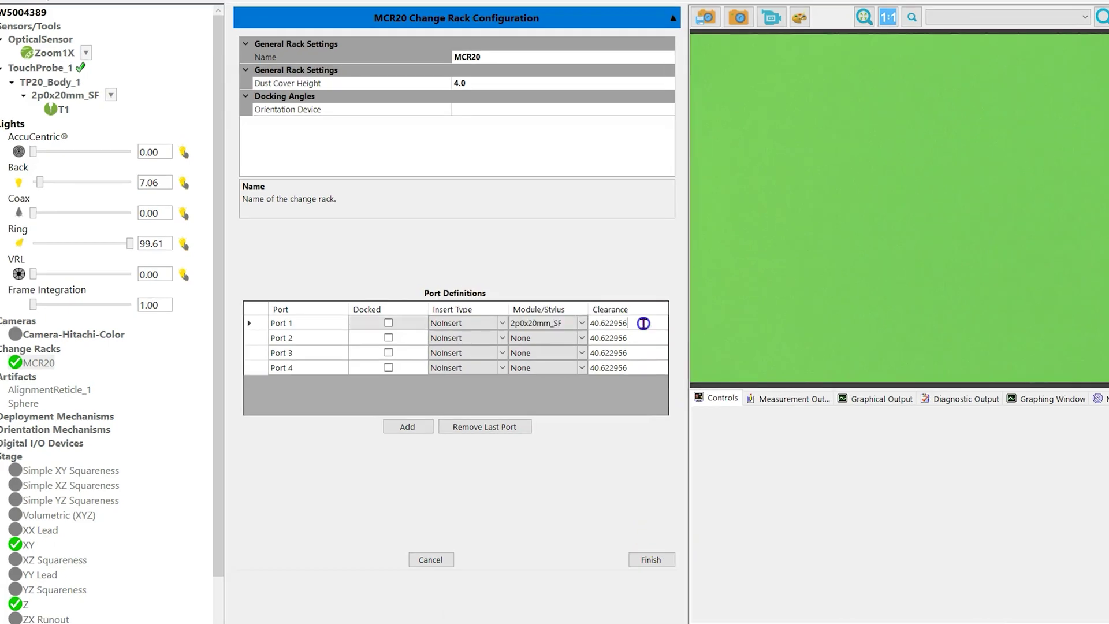
pyautogui.click(649, 328)
pyautogui.write('60')
pyautogui.press('Return')
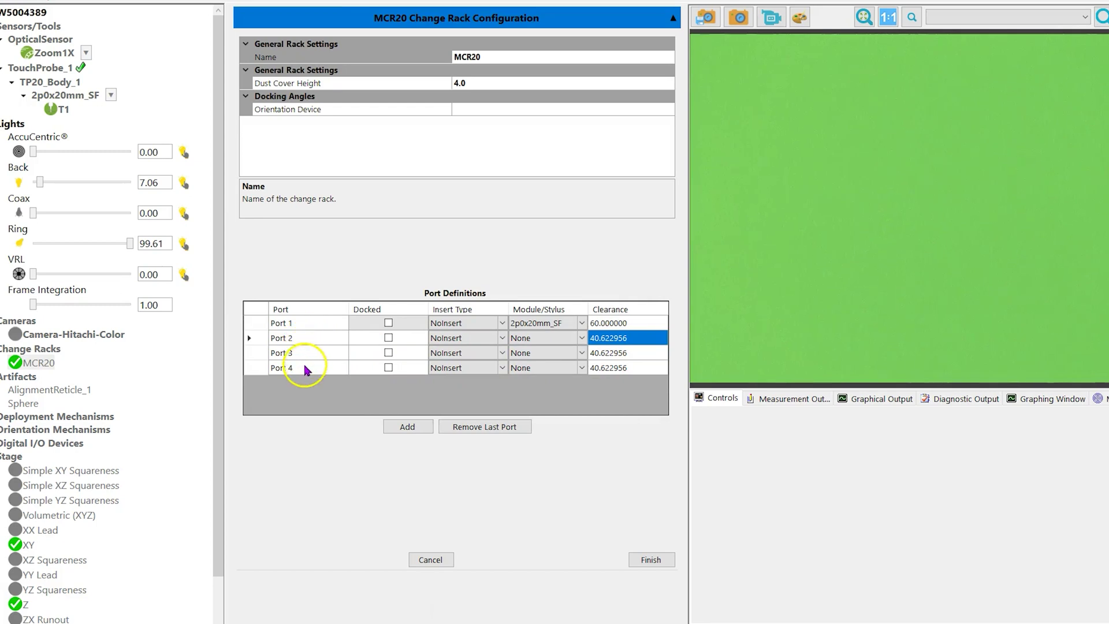
# - Assign the 1p50x30mm_SF stylus to Port 2 and save the MCR20 rack configuration
pyautogui.click(582, 339)
pyautogui.click(588, 341)
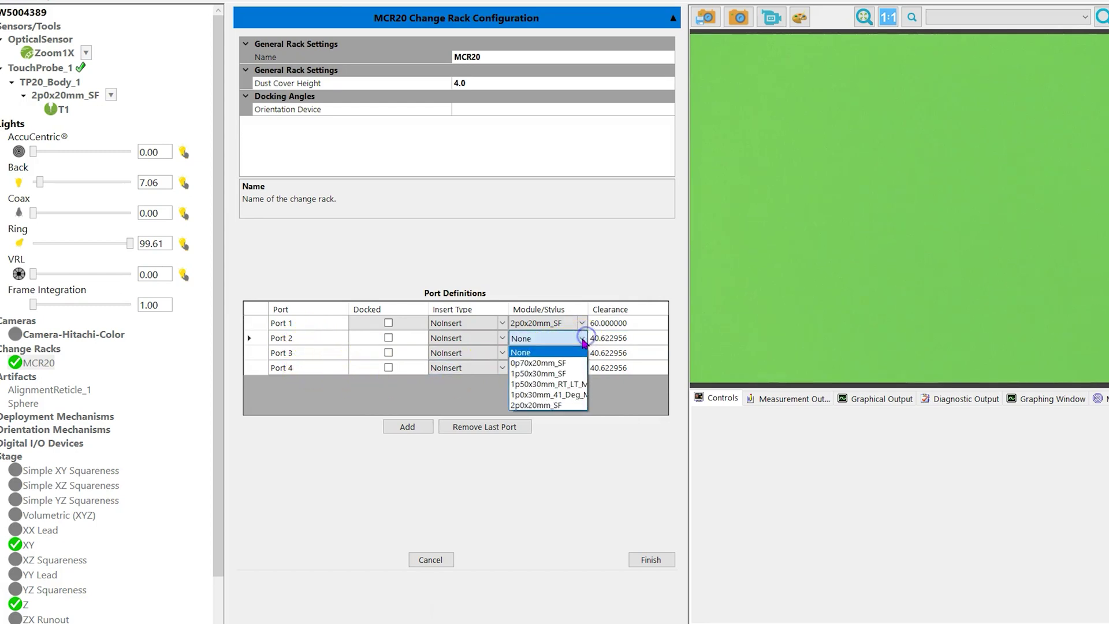
pyautogui.click(558, 367)
pyautogui.click(649, 558)
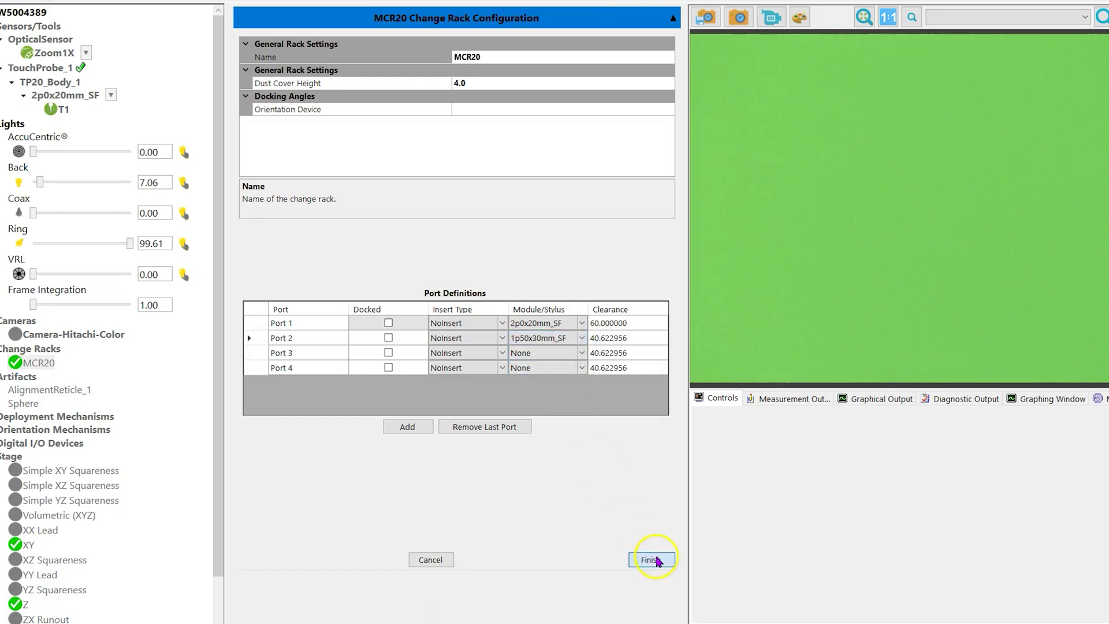
pyautogui.click(146, 375)
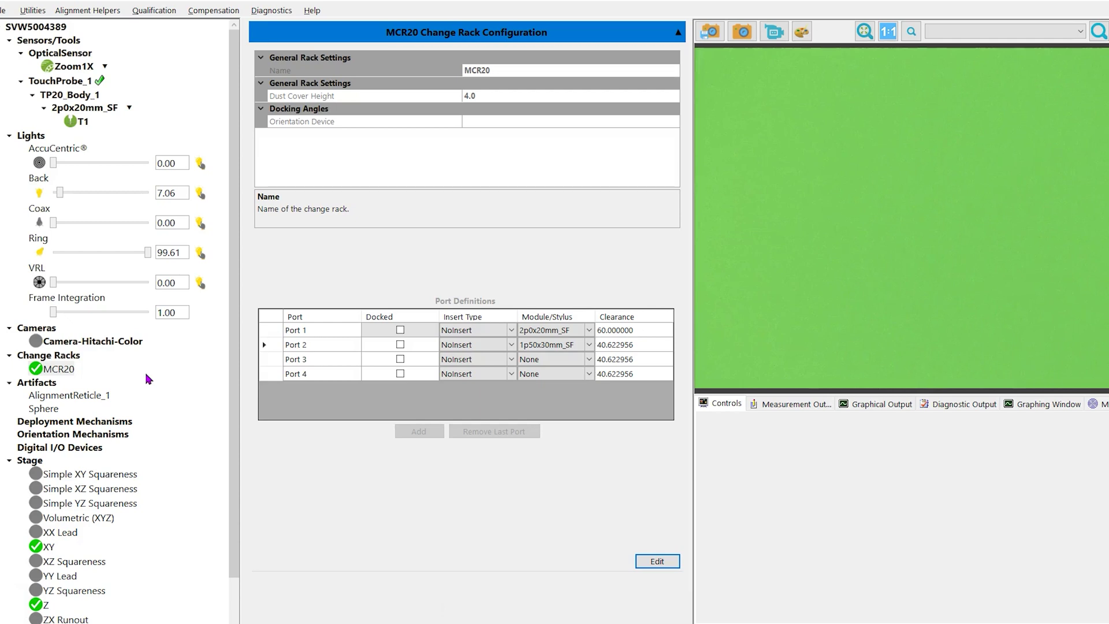
# - Examine the Safe Dock Method options in the general Change Racks settings, keeping Use Maximum Height
pyautogui.click(76, 357)
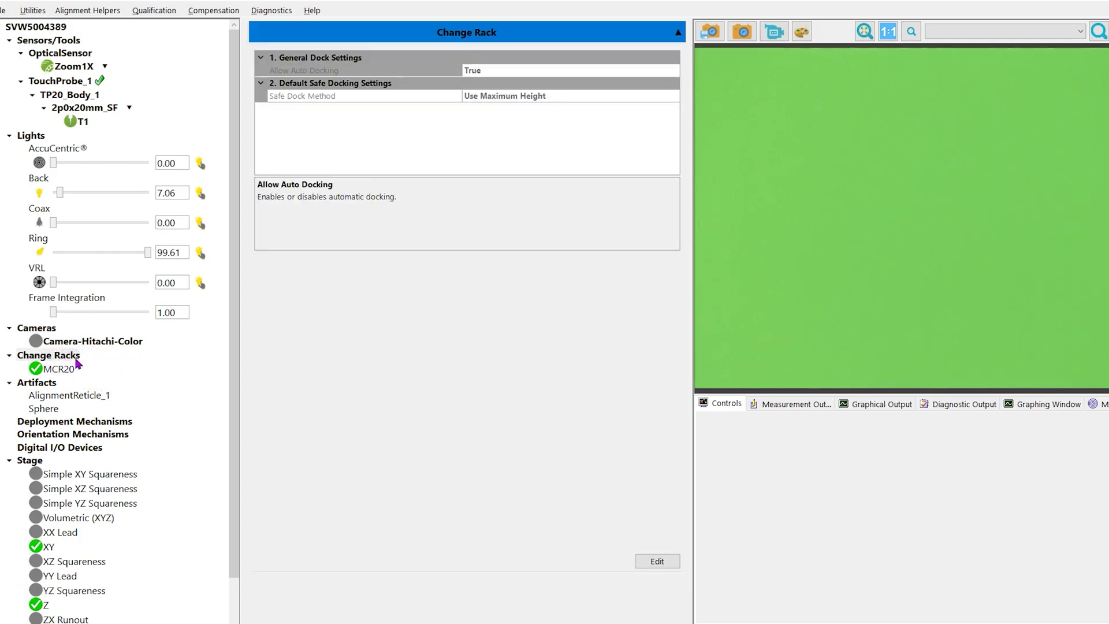
pyautogui.click(658, 561)
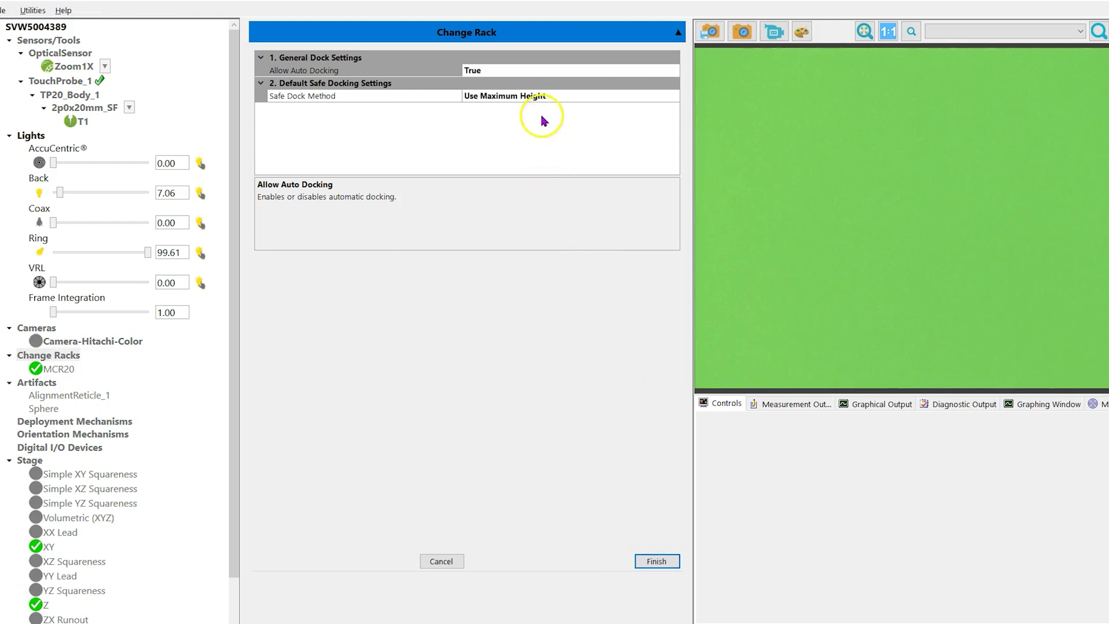
pyautogui.click(570, 100)
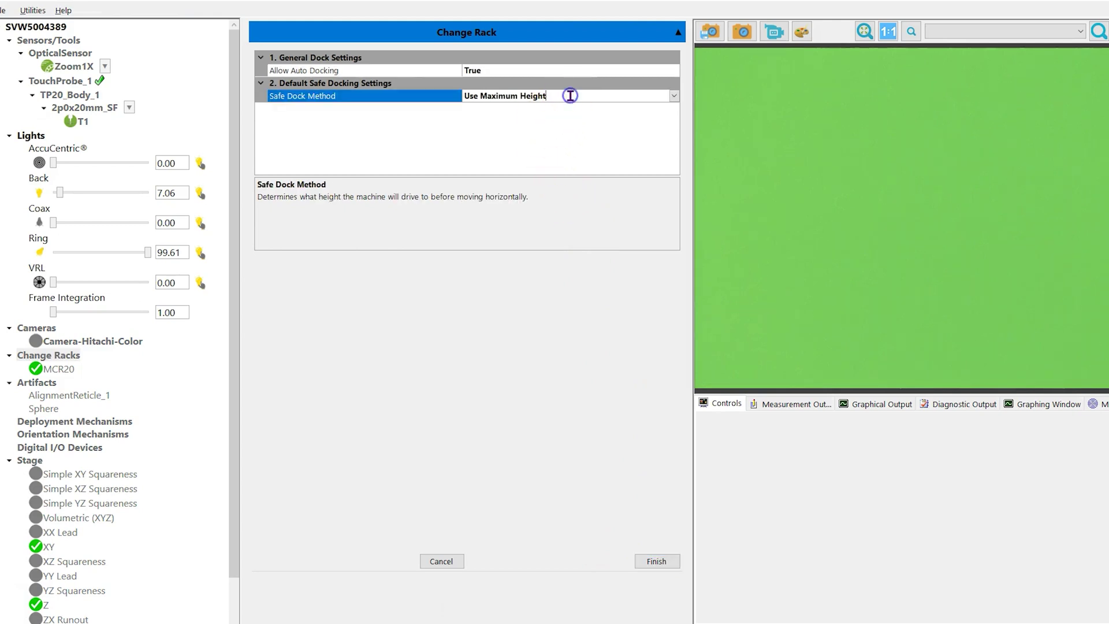
pyautogui.click(674, 97)
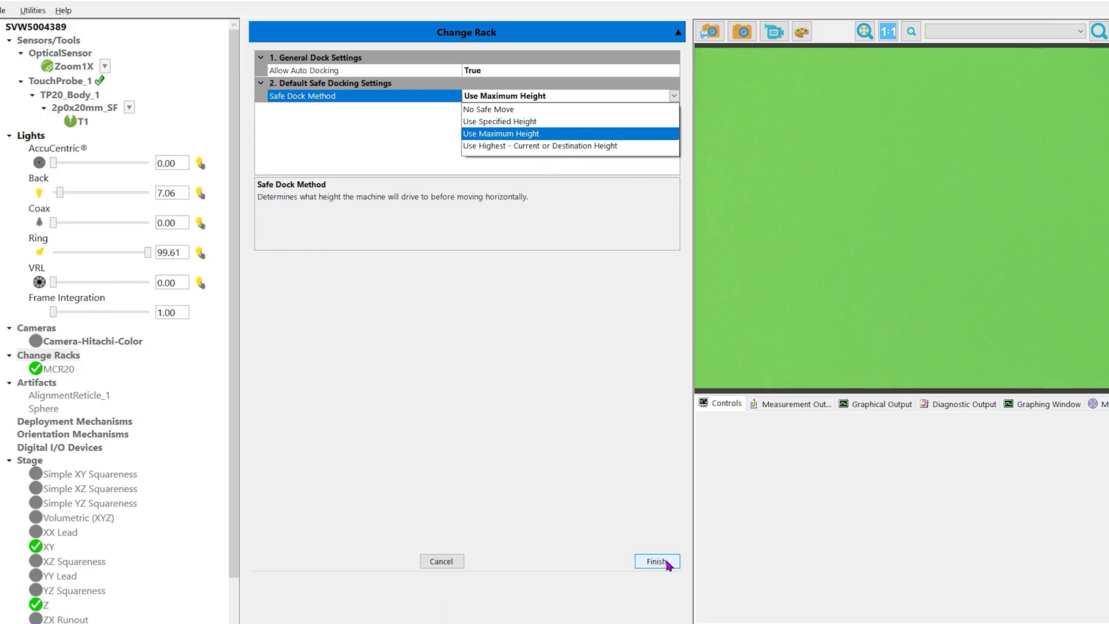
pyautogui.click(667, 564)
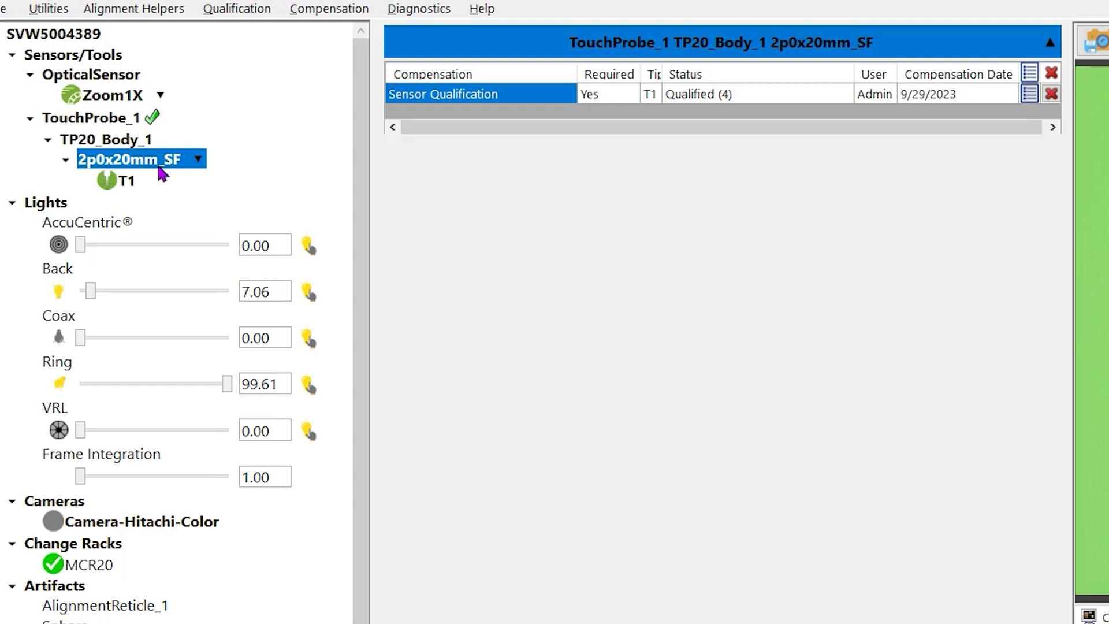
# - Detach the 2p0x20mm_SF stylus automatically from TP20_Body_1 into the change rack
pyautogui.rightClick(159, 164)
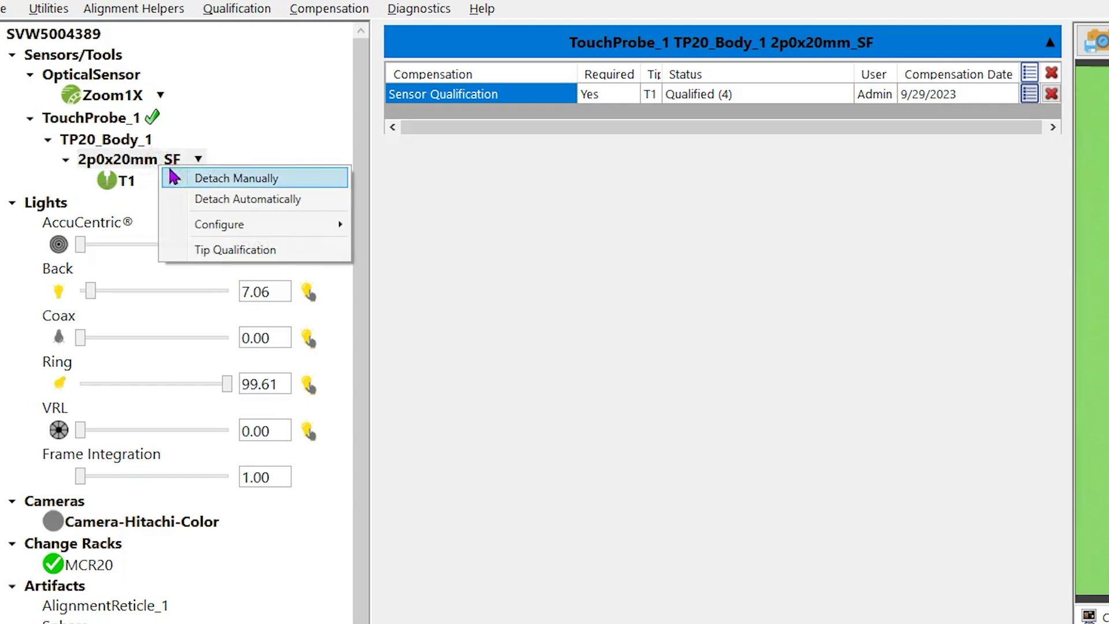
pyautogui.click(293, 203)
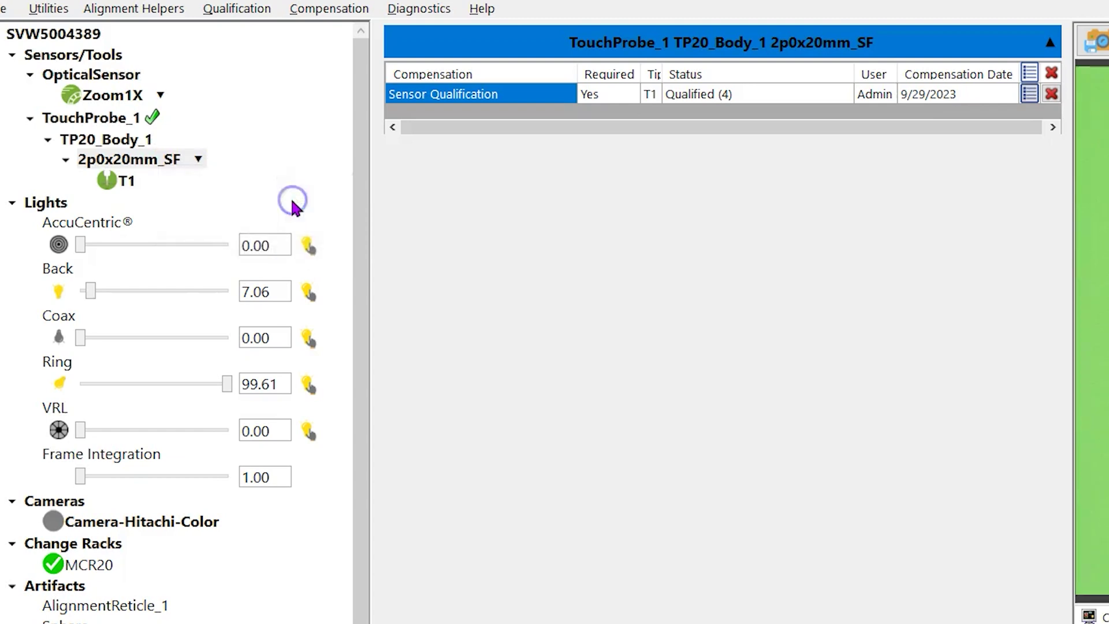
pyautogui.click(956, 563)
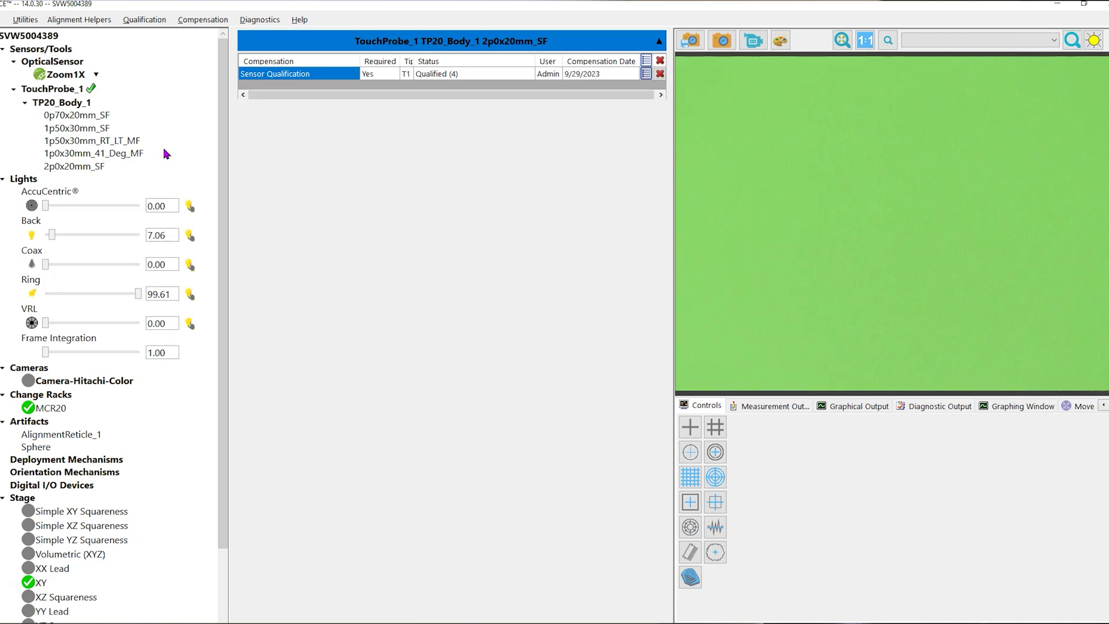
# - Attach the 2p0x20mm_SF stylus automatically to TP20_Body_1 from the dock and confirm the tool pickup
pyautogui.click(99, 169)
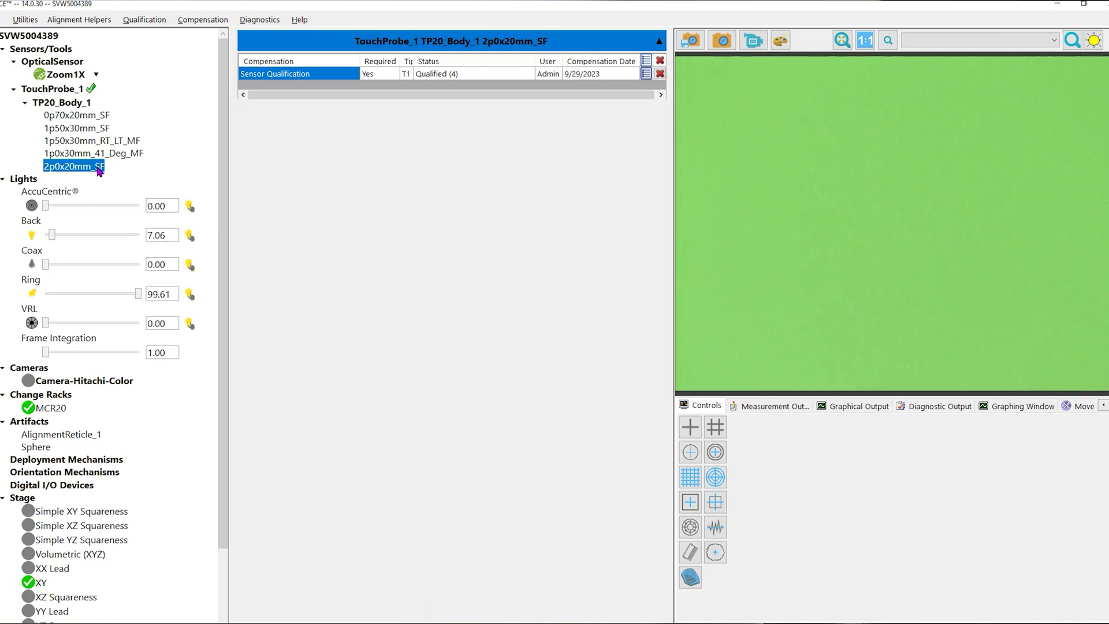
pyautogui.rightClick(100, 168)
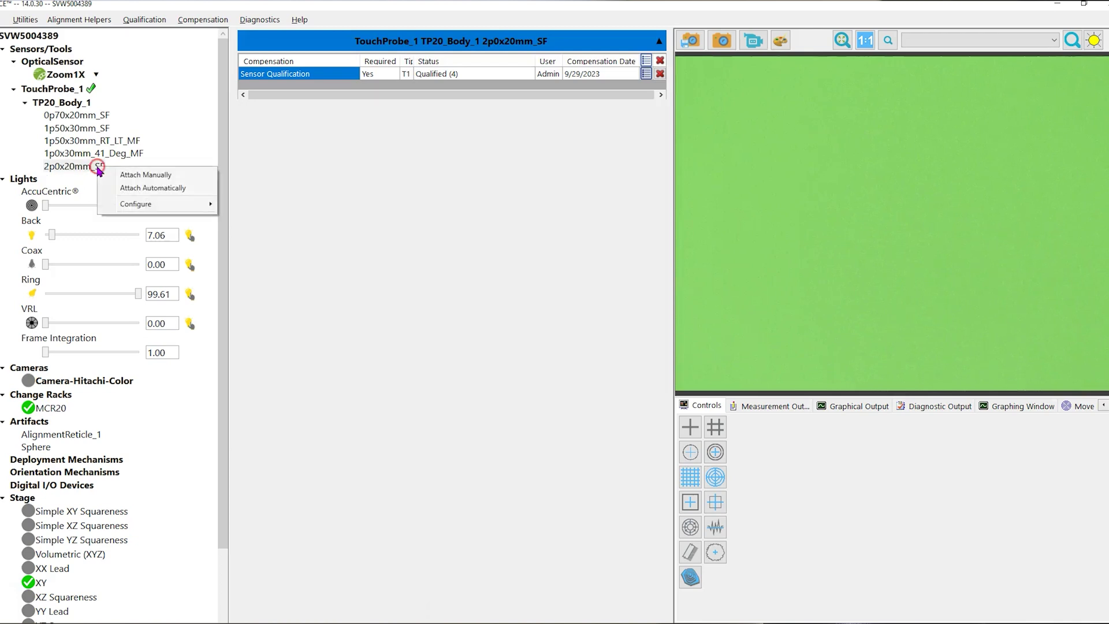
pyautogui.click(186, 189)
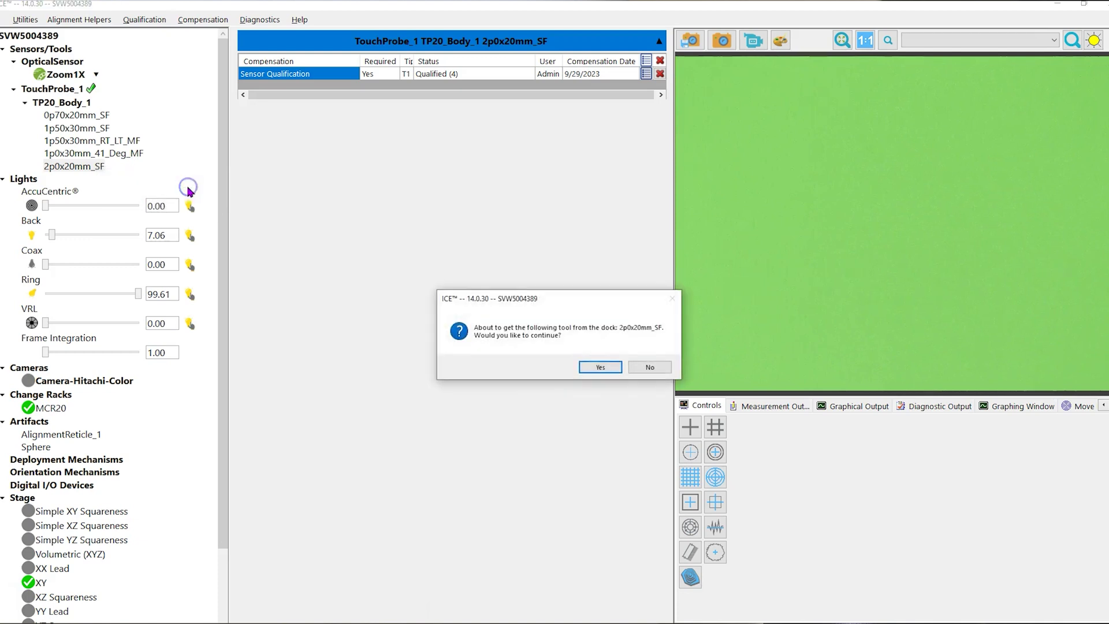
pyautogui.click(612, 376)
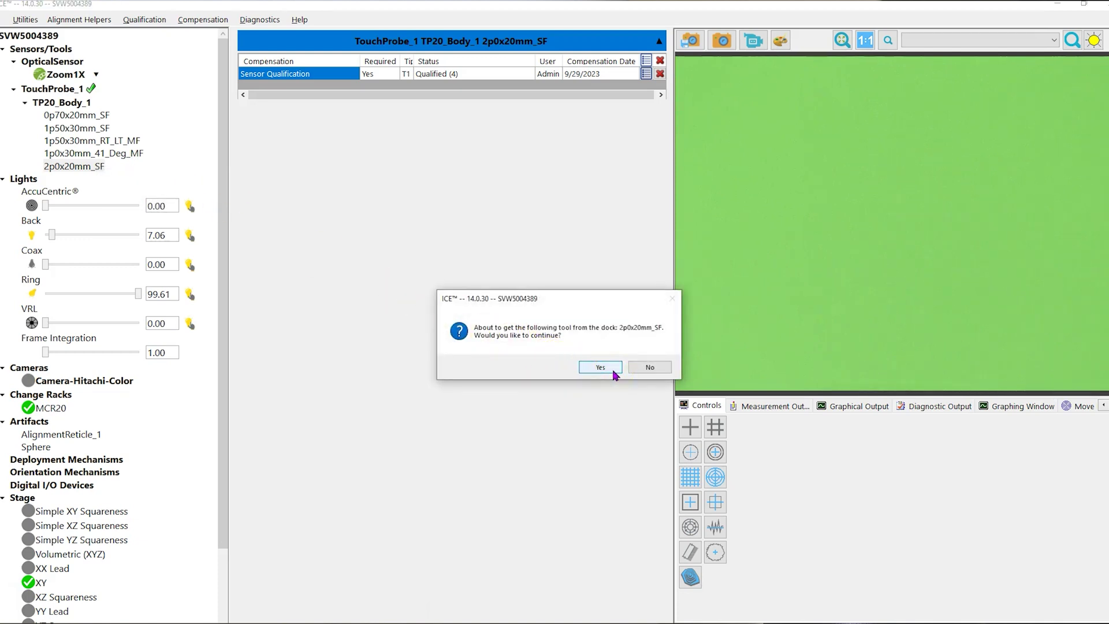
pyautogui.click(613, 374)
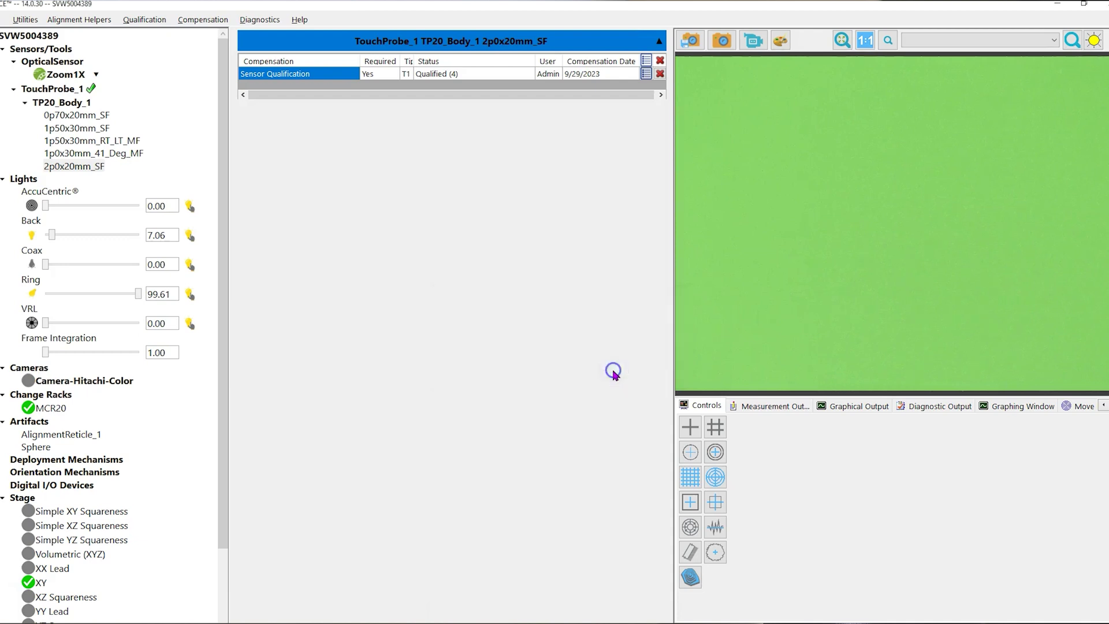